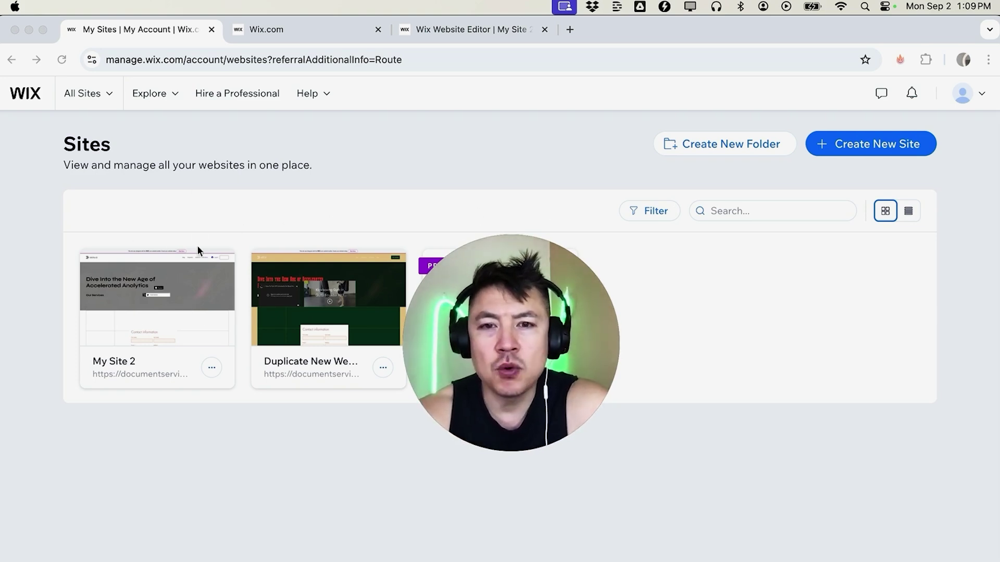
# Step: Open My Site 2 from All Sites in the Website Editor and keep its Problems page selected
pyautogui.click(114, 87)
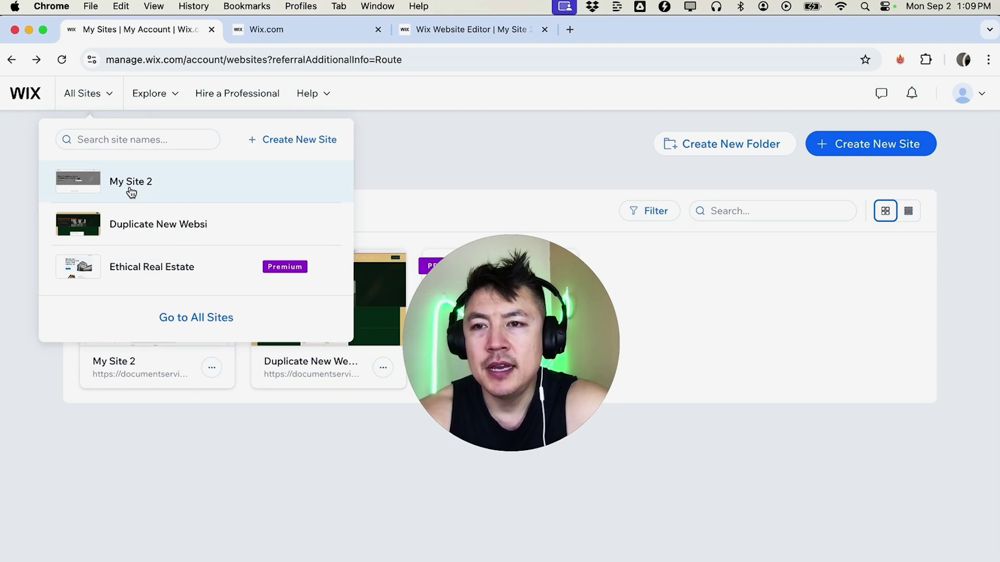
pyautogui.click(174, 186)
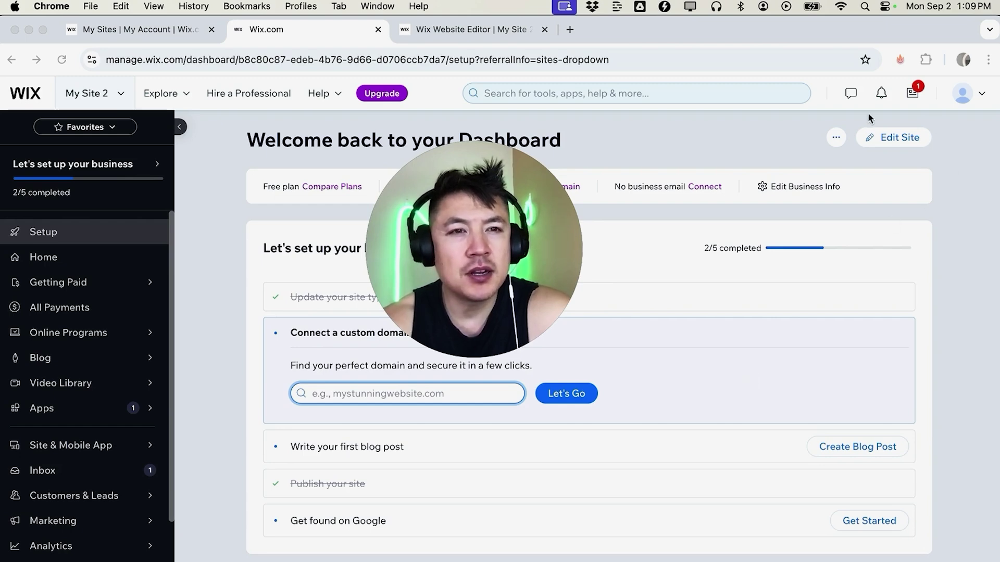
pyautogui.click(892, 138)
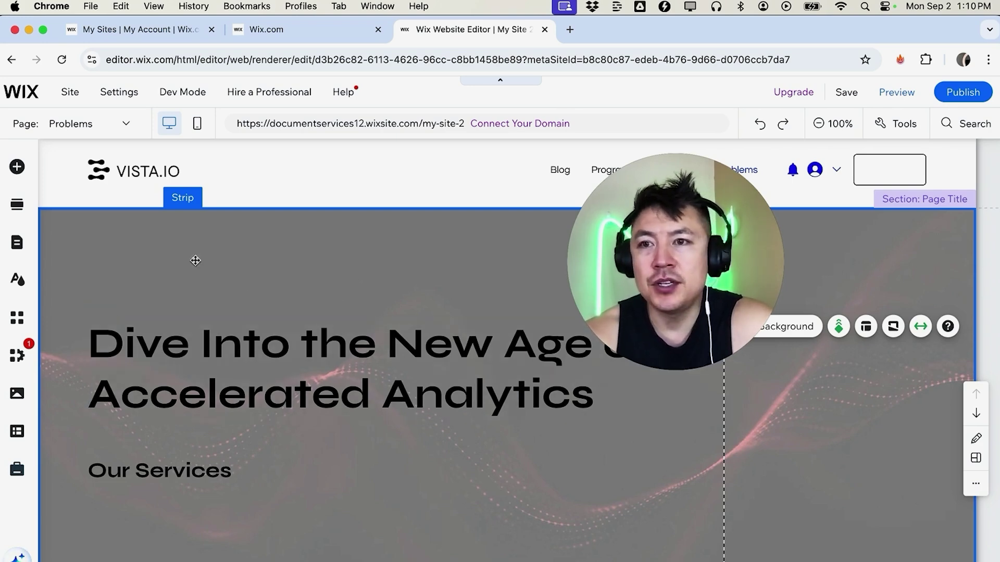
pyautogui.click(127, 125)
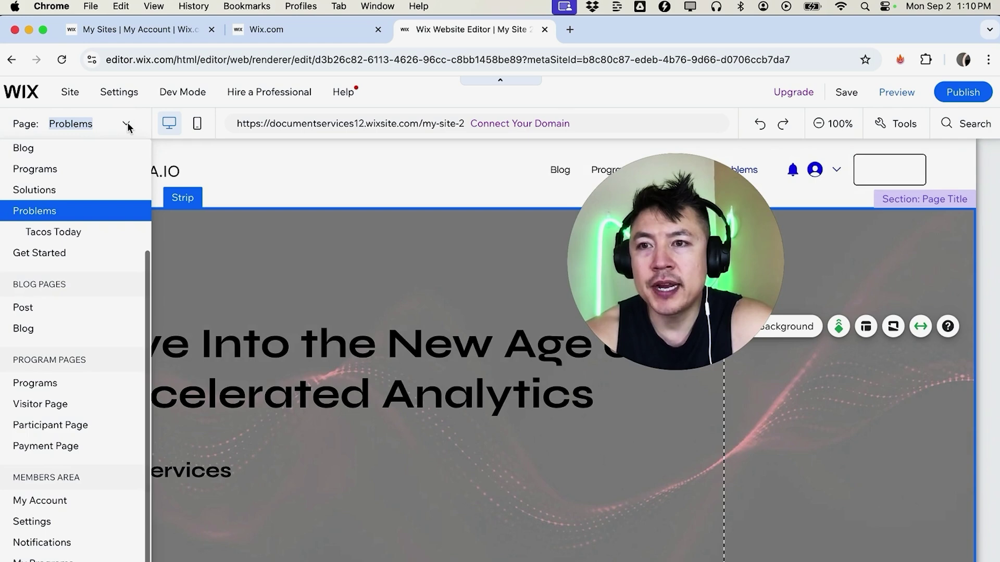
pyautogui.click(88, 218)
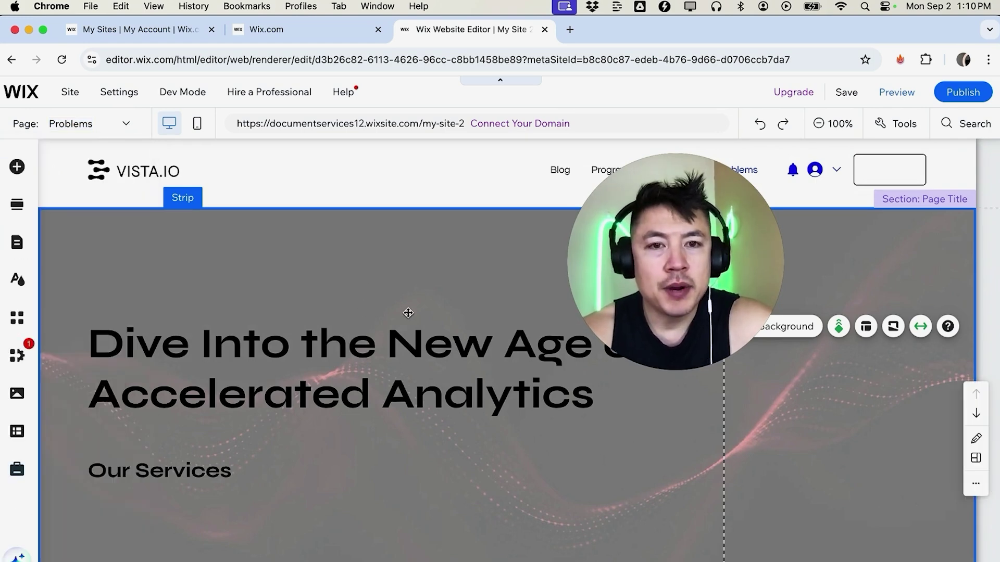
# Step: Select the site header and scroll down the Problems page
pyautogui.click(441, 183)
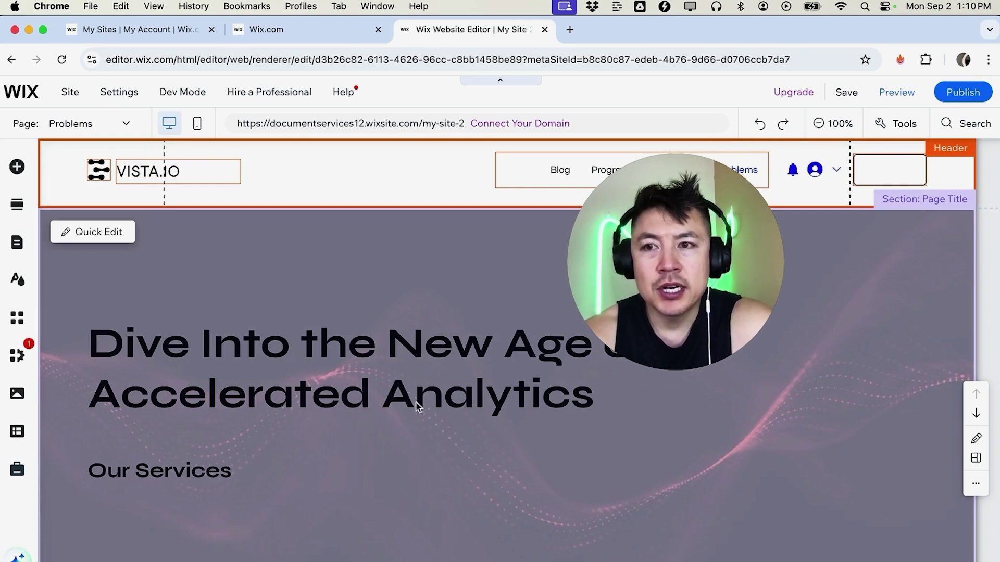
pyautogui.scroll(-10, 416, 406)
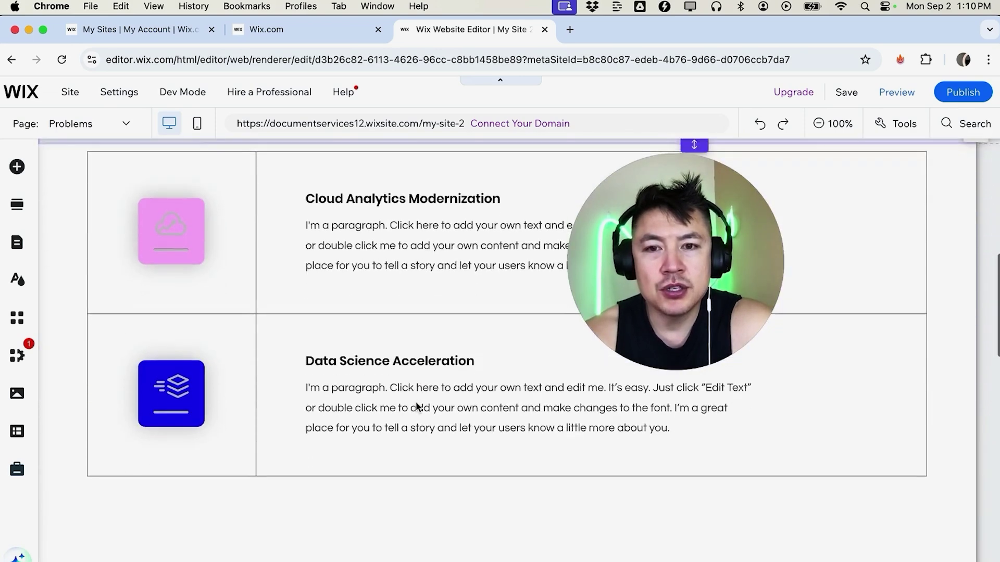
pyautogui.scroll(-5, 416, 403)
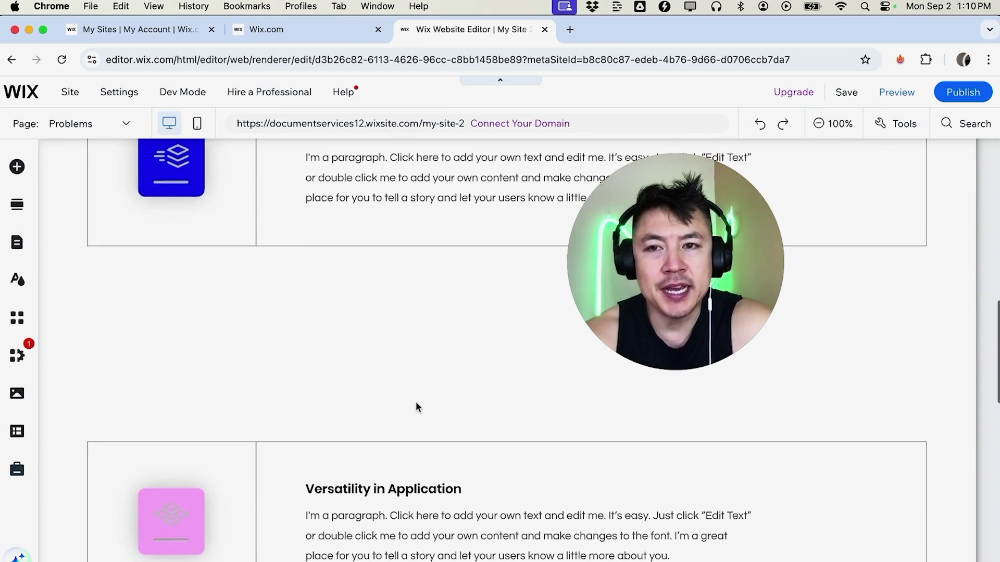
pyautogui.scroll(-1, 416, 406)
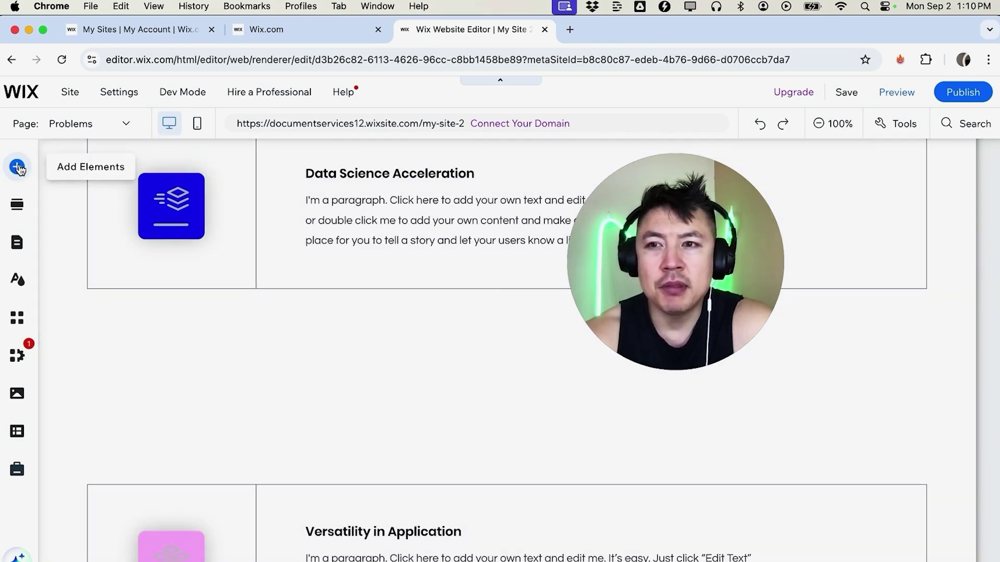
# Step: Add a PDF Viewer from the Embed Code elements onto the Problems page
pyautogui.click(18, 167)
pyautogui.click(79, 240)
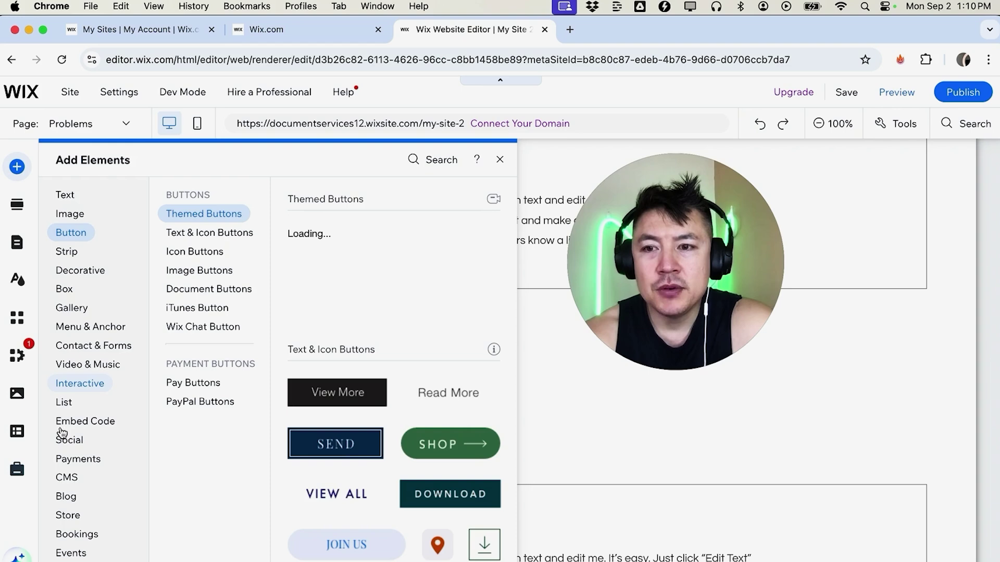
pyautogui.click(85, 421)
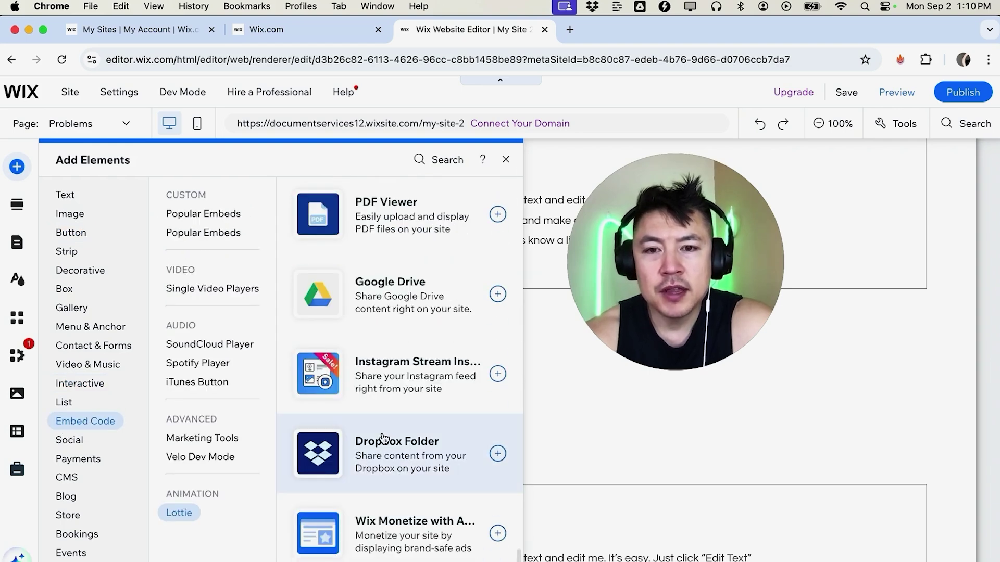
pyautogui.scroll(5, 383, 437)
pyautogui.scroll(-4, 383, 439)
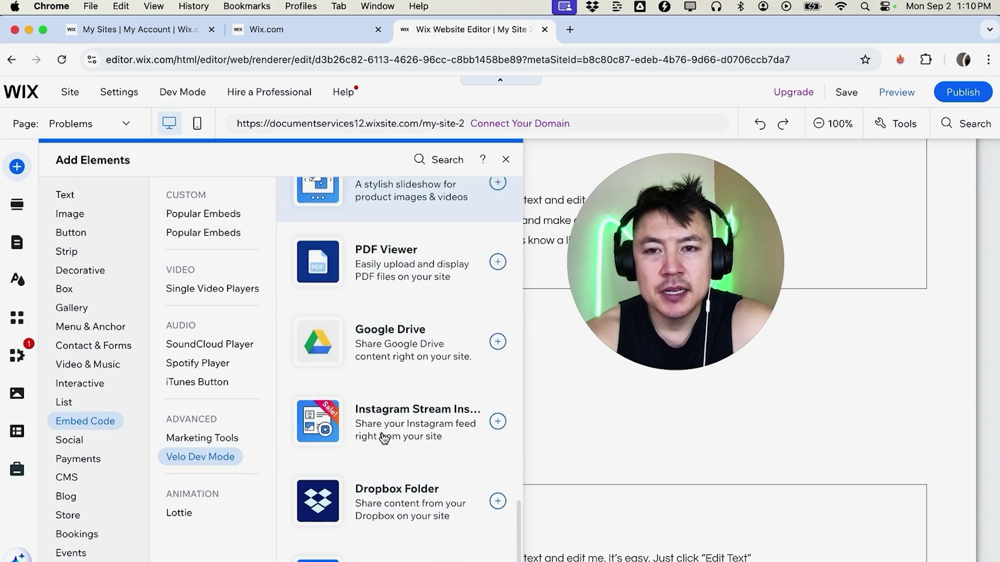
pyautogui.scroll(-2, 382, 439)
pyautogui.scroll(10, 381, 439)
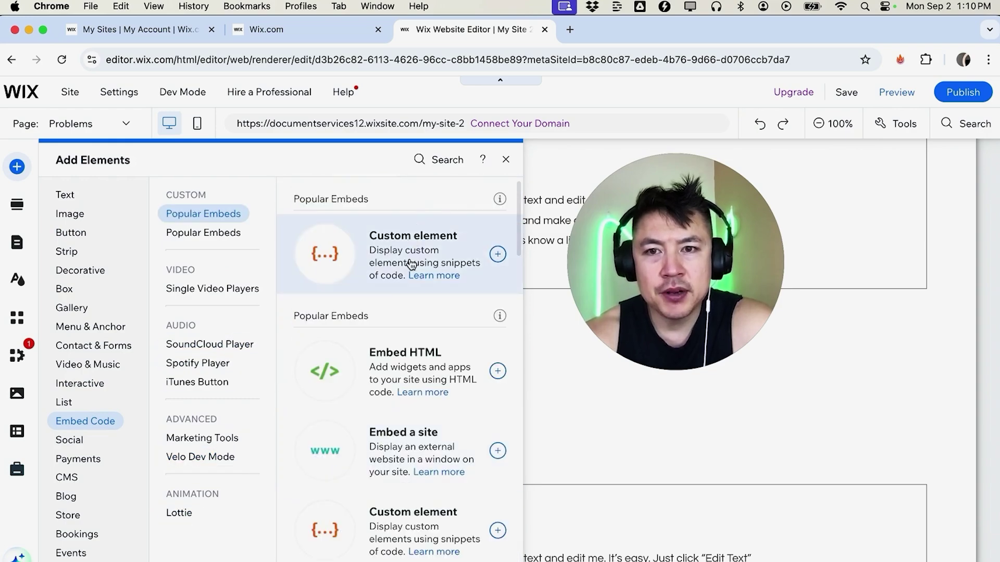
pyautogui.scroll(-10, 411, 264)
pyautogui.scroll(2, 409, 263)
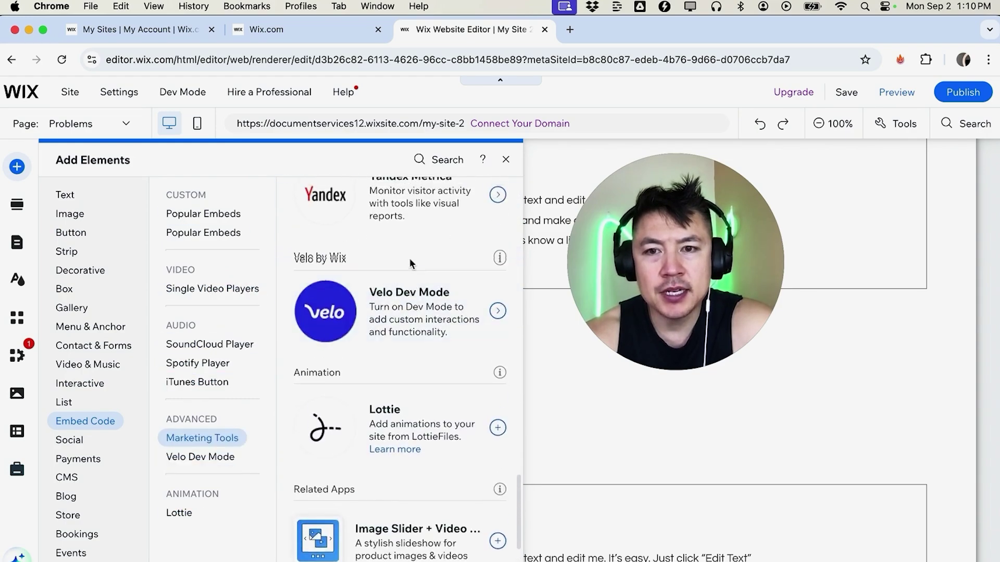
pyautogui.scroll(-7, 409, 262)
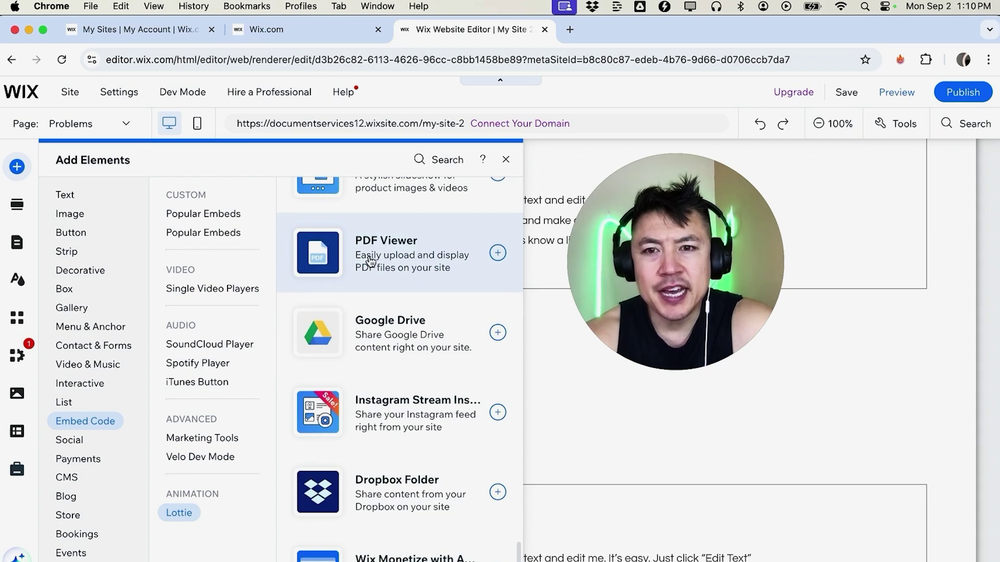
pyautogui.click(497, 253)
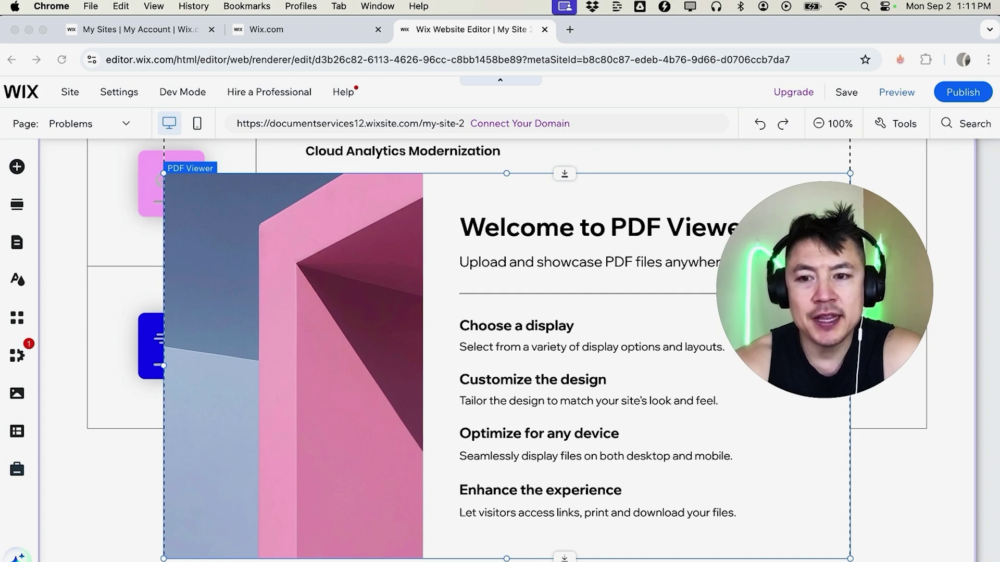
# Step: Upload the passport PDF fd-258-110120.pdf and load it into the PDF Viewer
pyautogui.press('super+Tab')
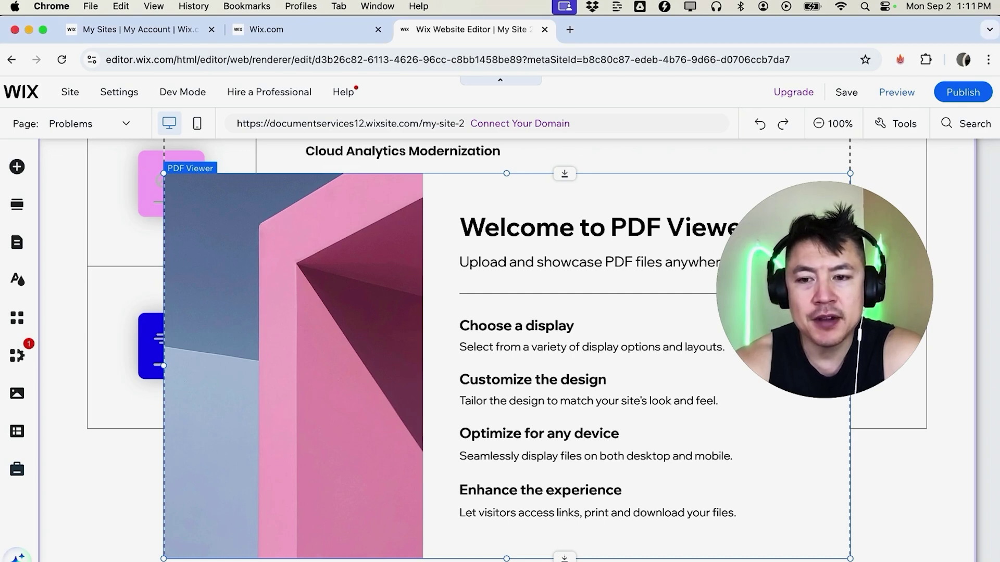
pyautogui.click(839, 236)
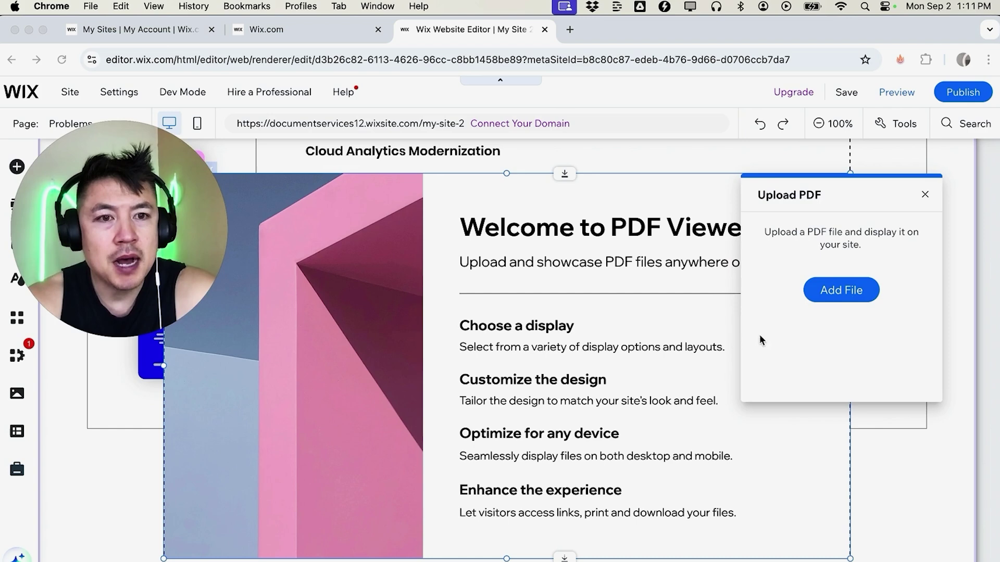
pyautogui.click(830, 294)
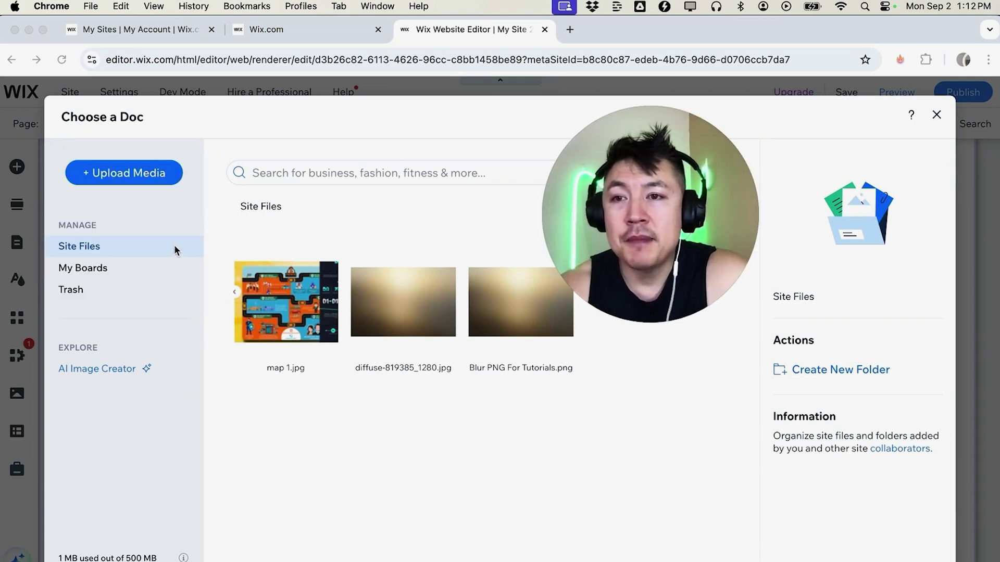
pyautogui.click(128, 177)
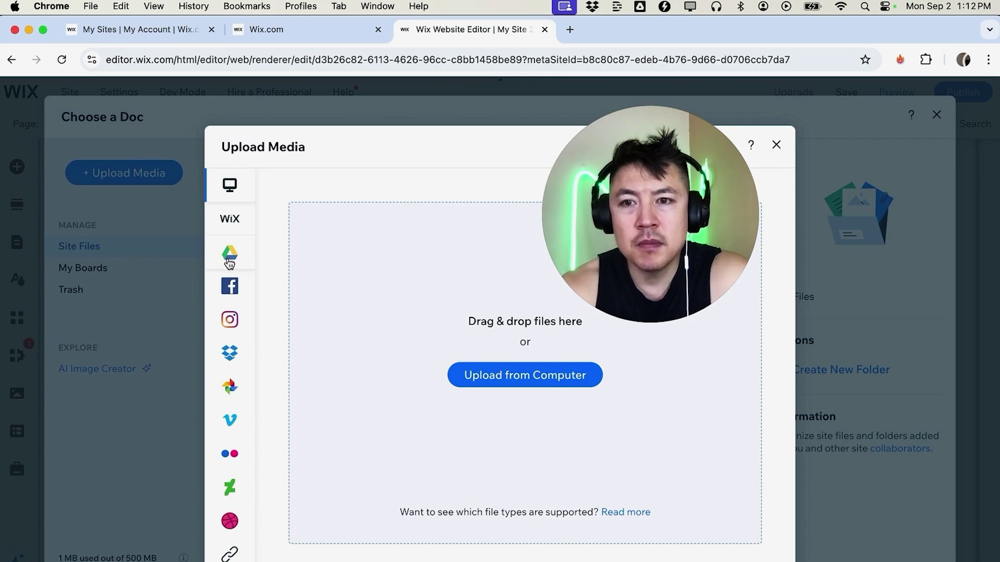
pyautogui.moveTo(238, 351)
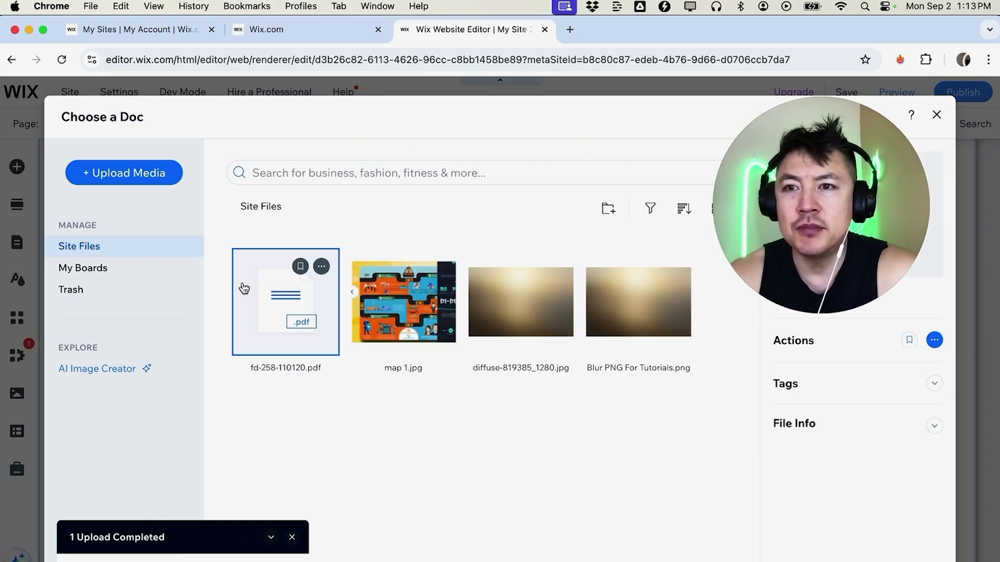
pyautogui.click(387, 310)
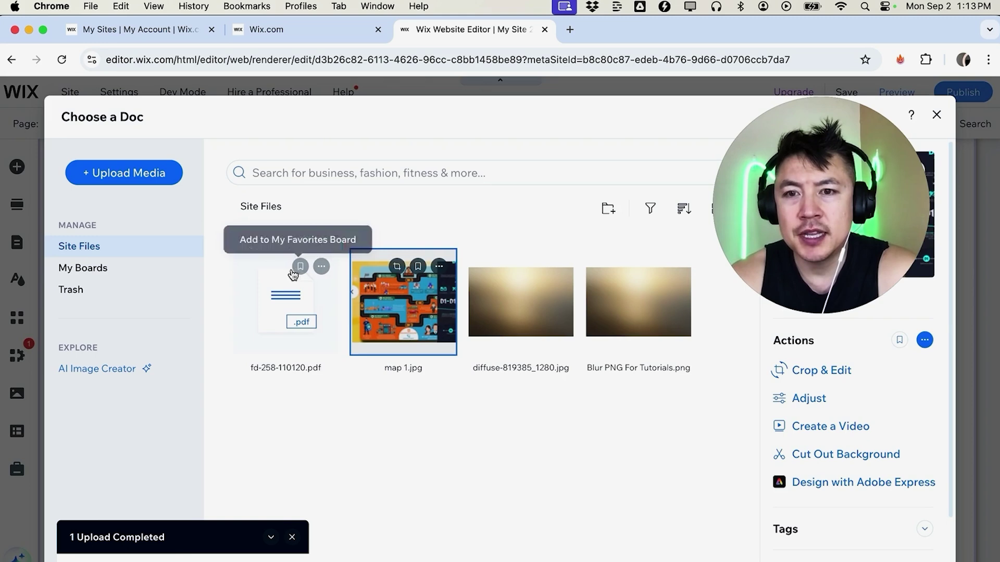
pyautogui.click(294, 307)
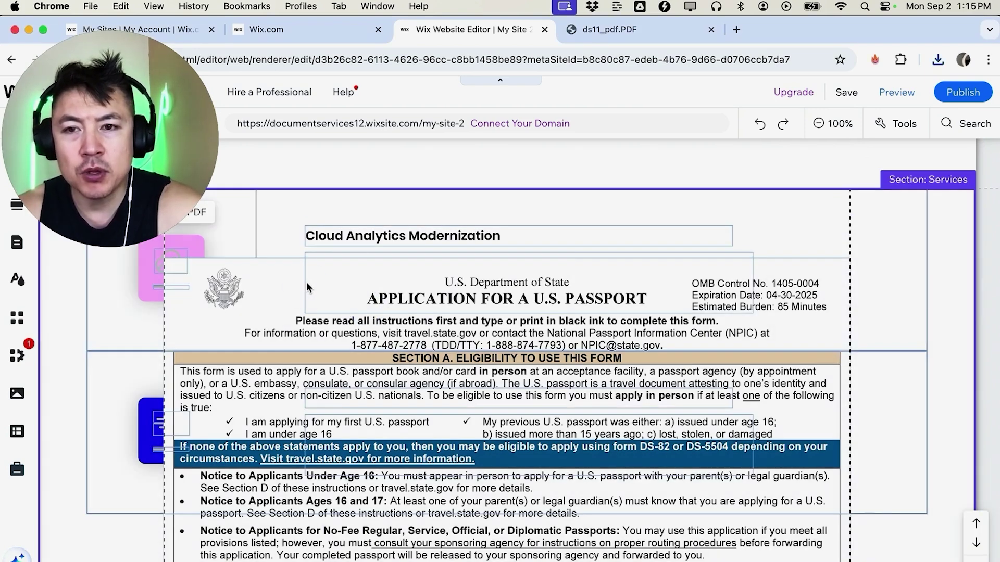
# Step: Resize the PDF viewer to about 696 by 430 beside the service descriptions
pyautogui.click(306, 283)
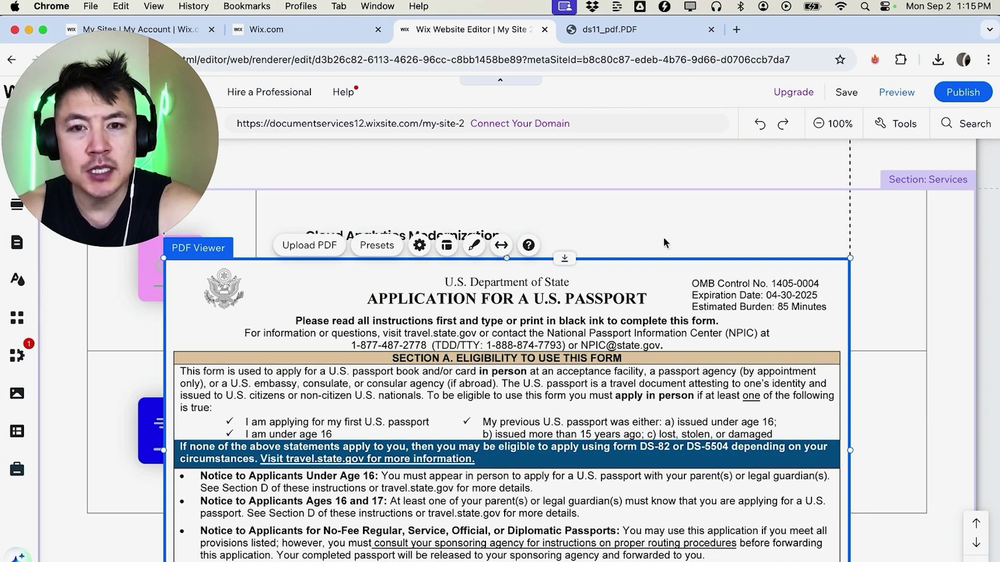
pyautogui.click(659, 202)
pyautogui.click(608, 358)
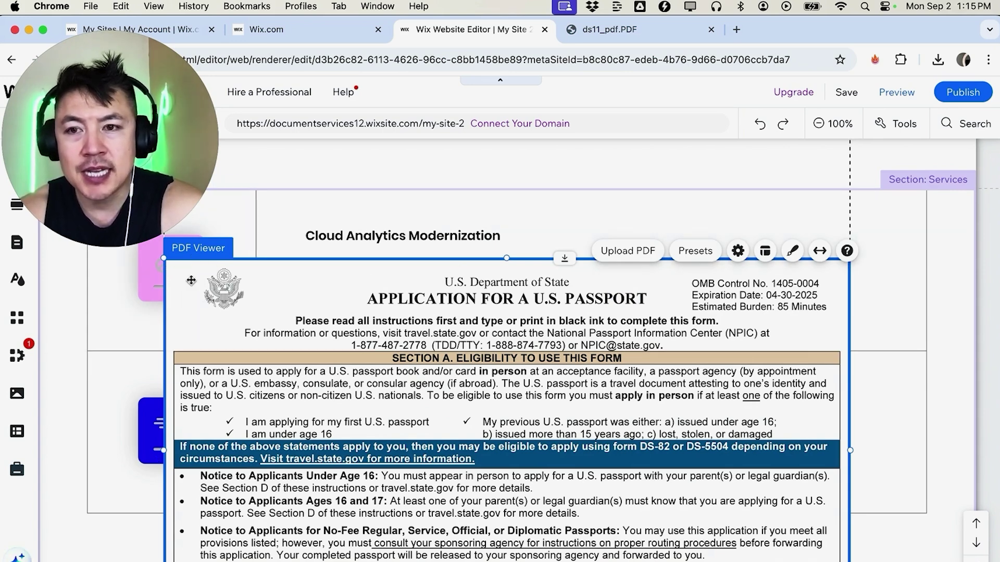
pyautogui.moveTo(164, 259); pyautogui.dragTo(650, 275)
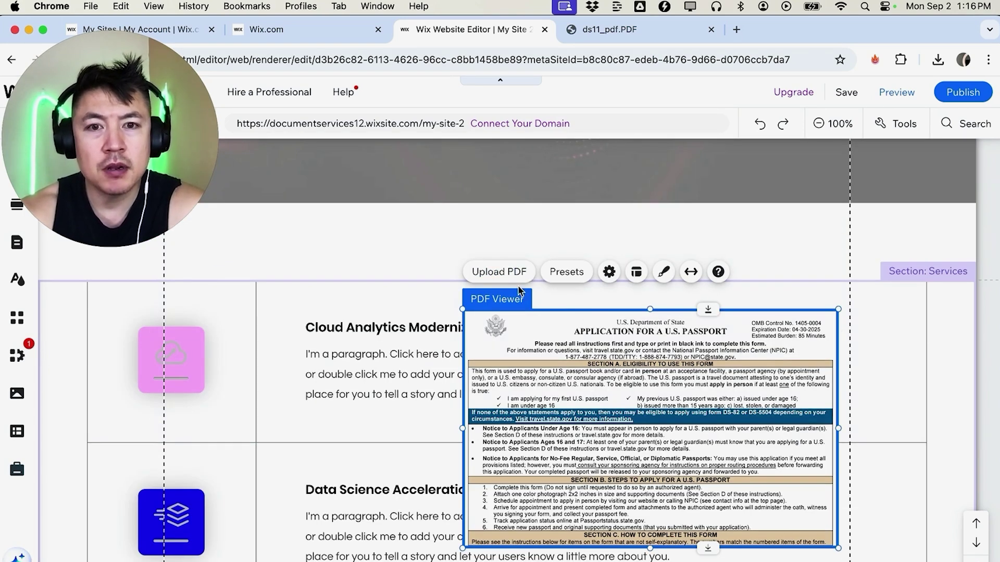
# Step: Try the Full window and Text & button presets, then settle on In-line for the viewer
pyautogui.click(571, 273)
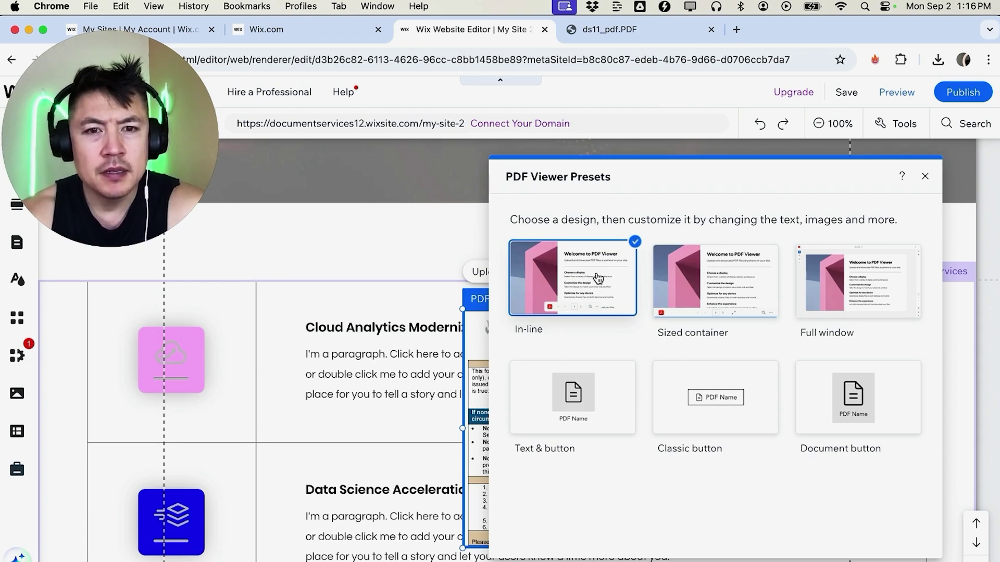
pyautogui.click(860, 280)
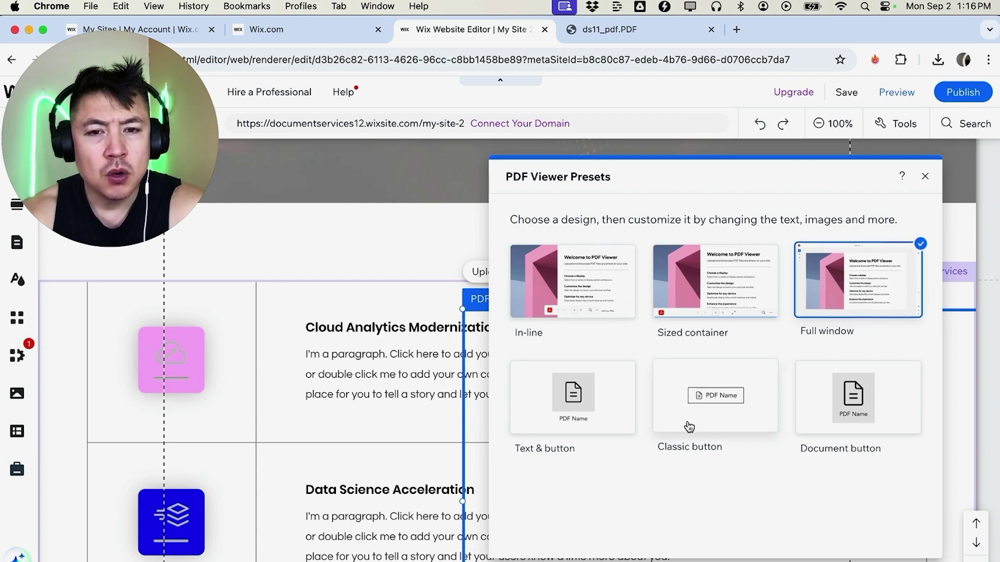
pyautogui.click(579, 411)
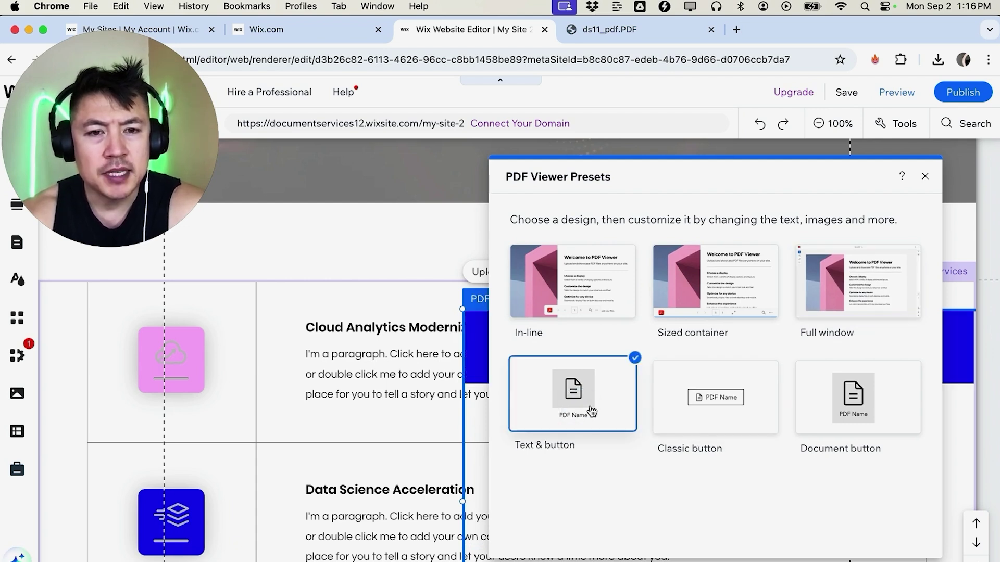
pyautogui.click(576, 287)
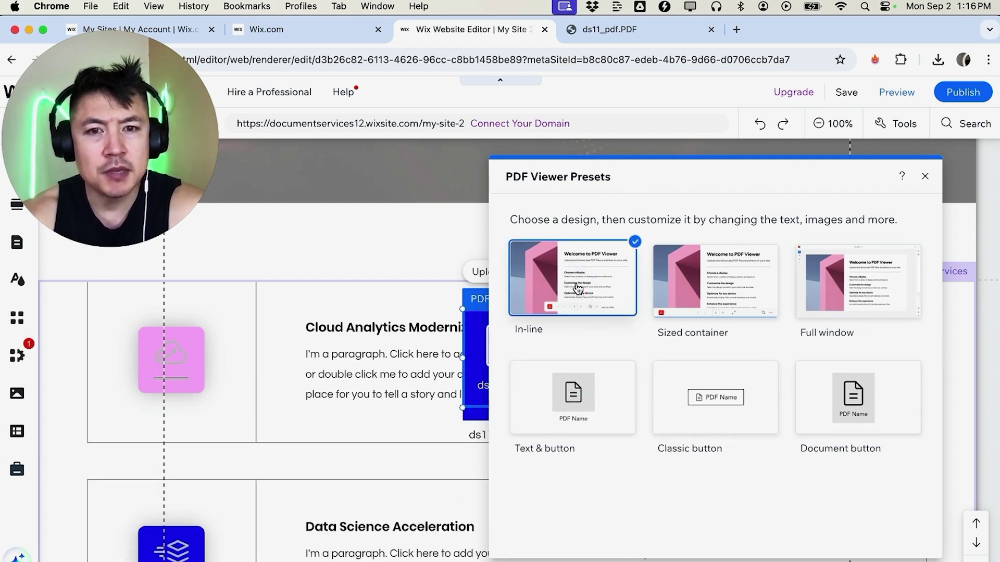
pyautogui.click(925, 176)
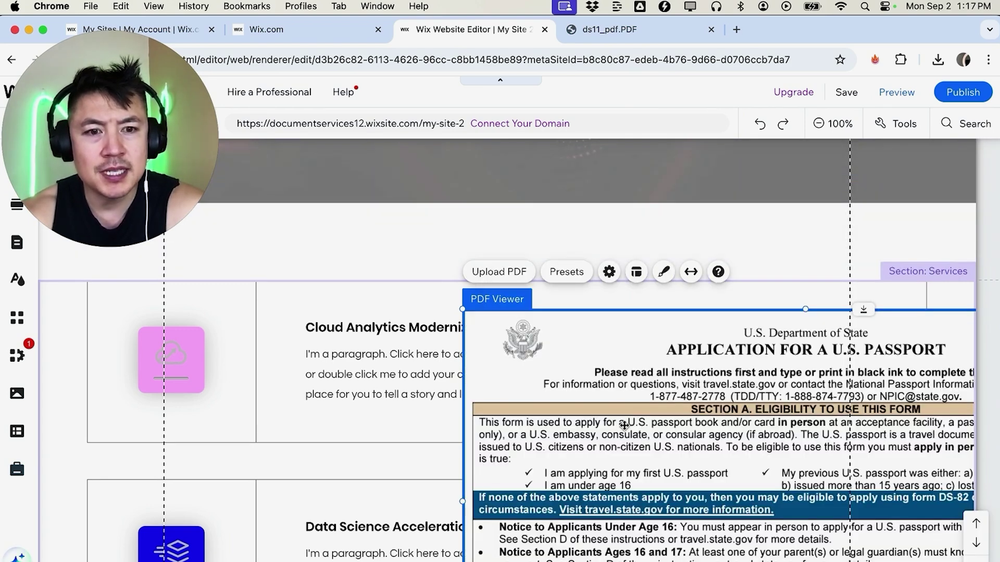
# Step: Preview the page and scroll the passport PDF to its parental-relationship section
pyautogui.click(891, 92)
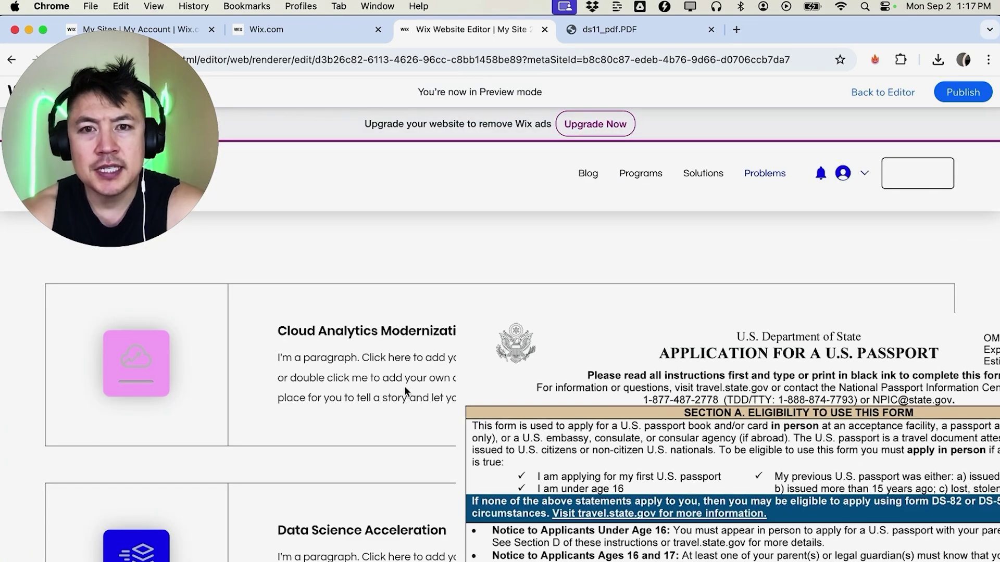
pyautogui.scroll(-3, 405, 390)
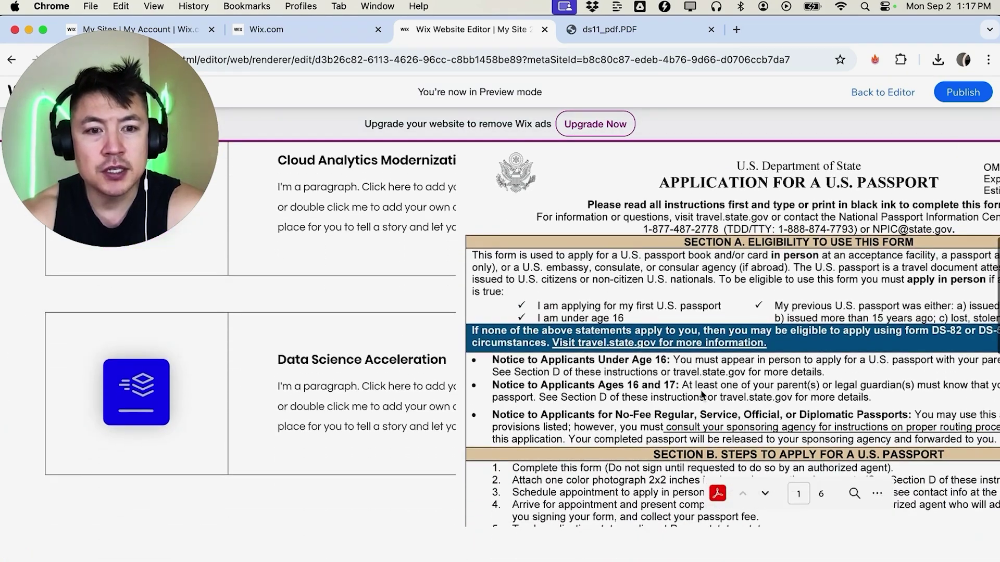
pyautogui.scroll(1, 713, 399)
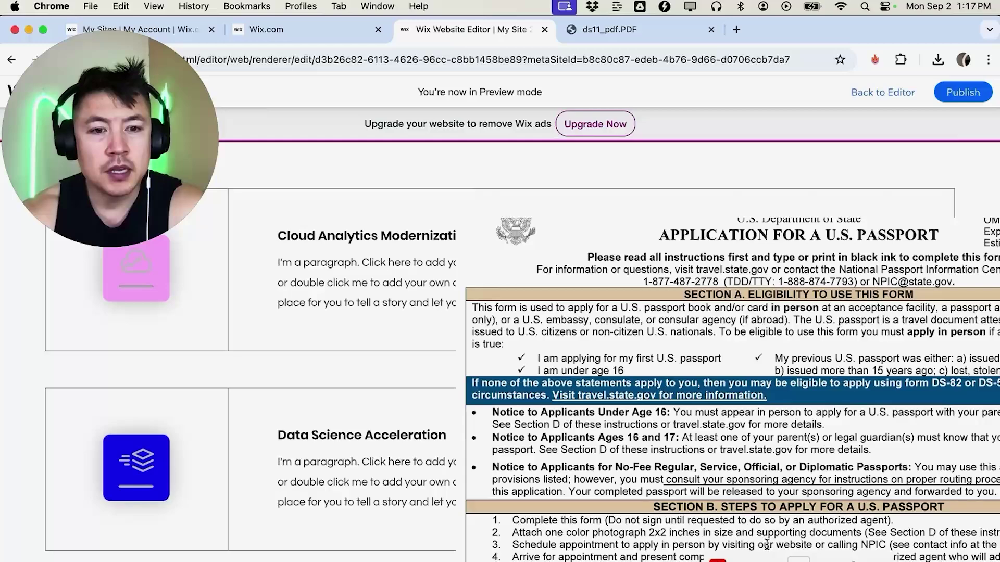
pyautogui.scroll(-1, 765, 522)
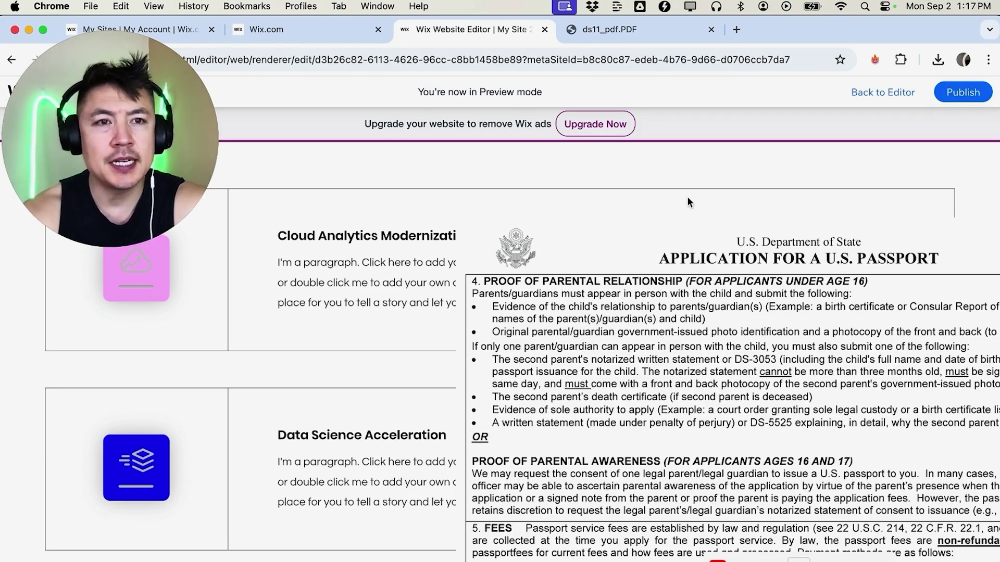
# Step: Publish the site live at its documentservices12 address
pyautogui.click(963, 94)
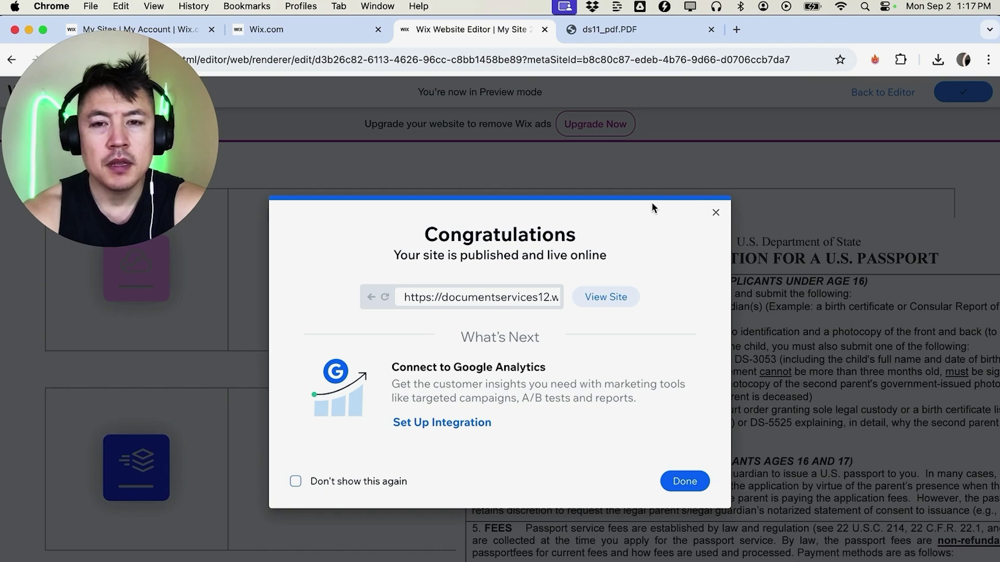